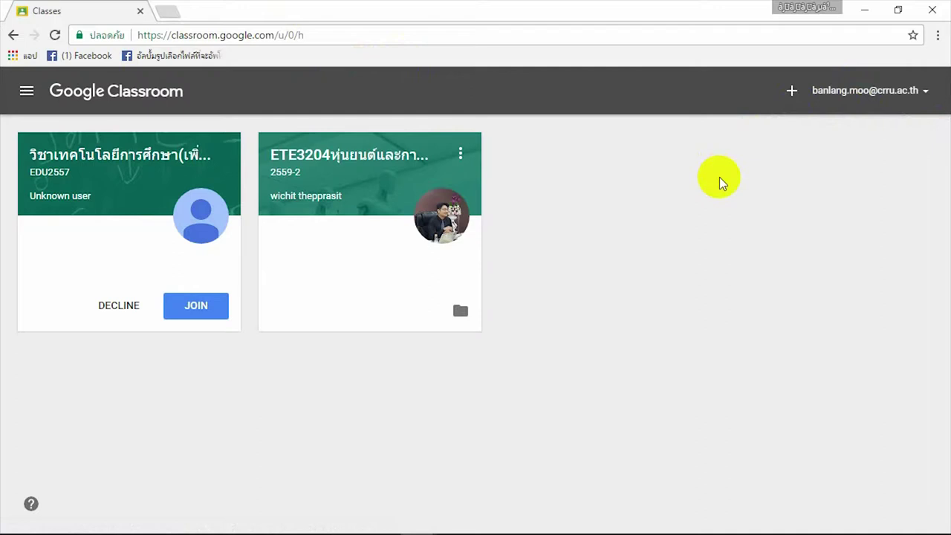
Step: Paste the class code into the Join class dialog and join EDU2557, retrying after one dismissal
click(792, 91)
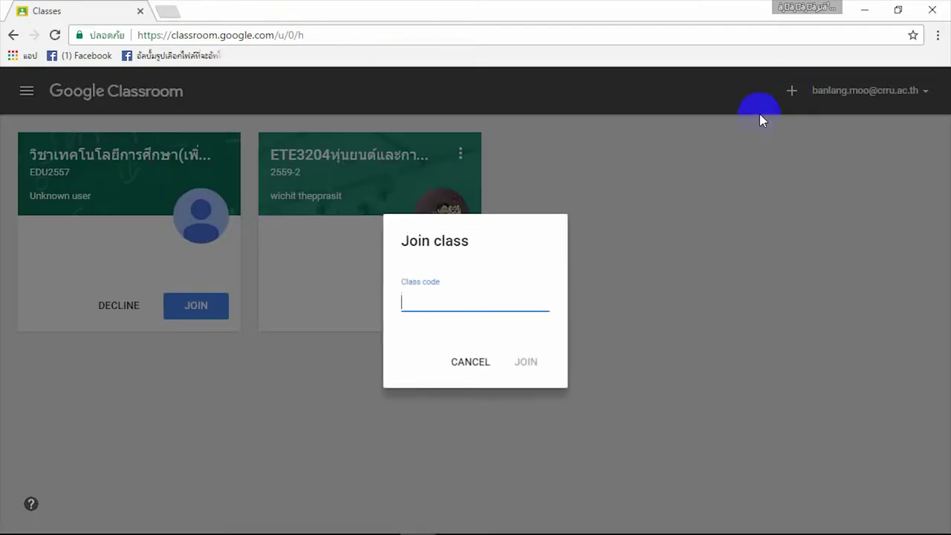
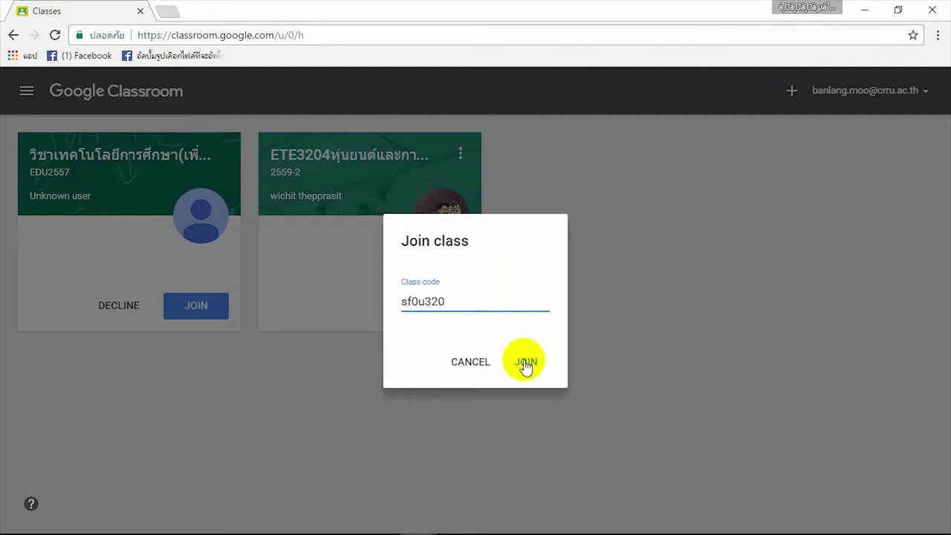
click(651, 358)
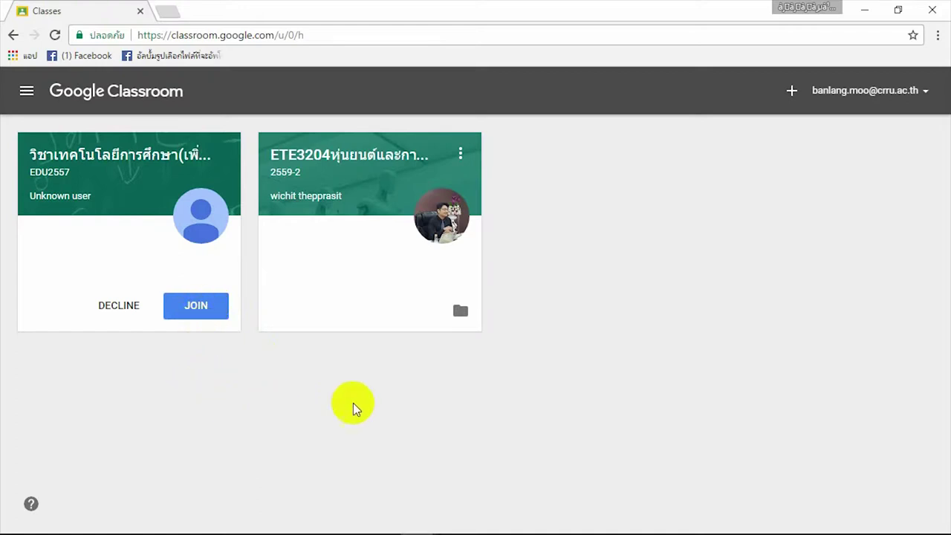
click(791, 90)
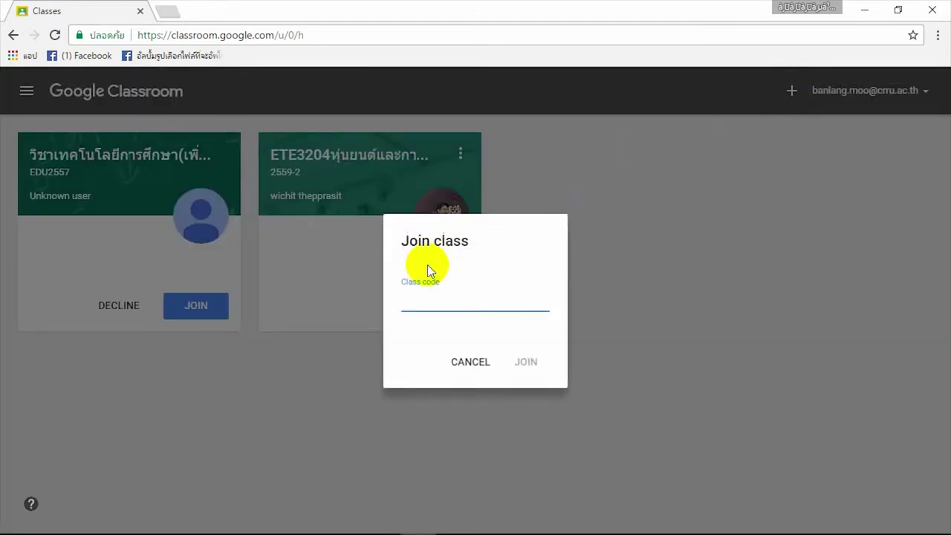
click(422, 297)
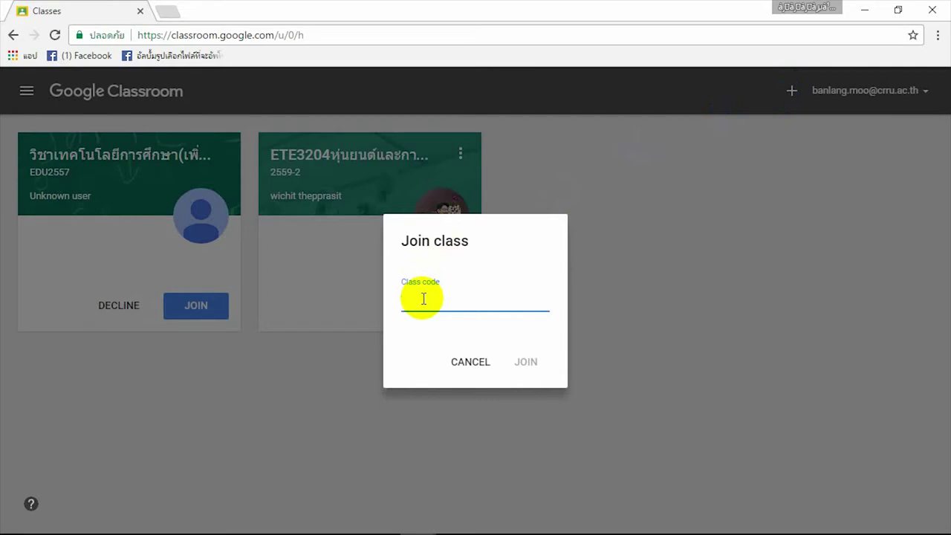
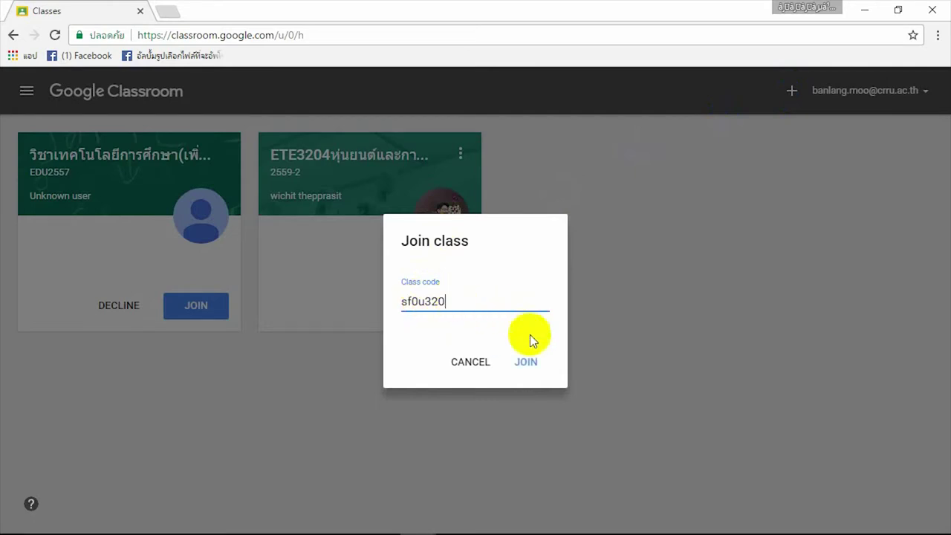
click(527, 362)
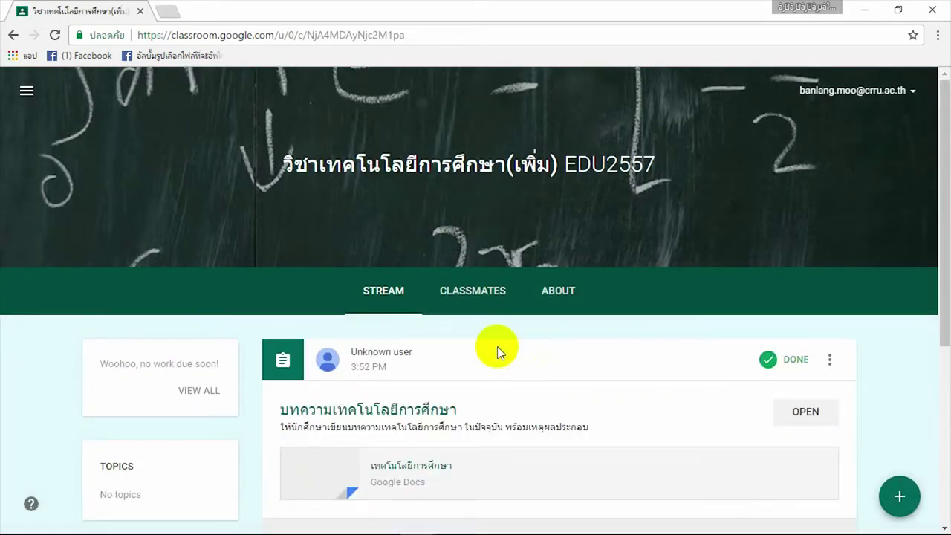
scroll(497, 346, down, 2)
scroll(497, 347, down, 1)
scroll(497, 346, up, 1)
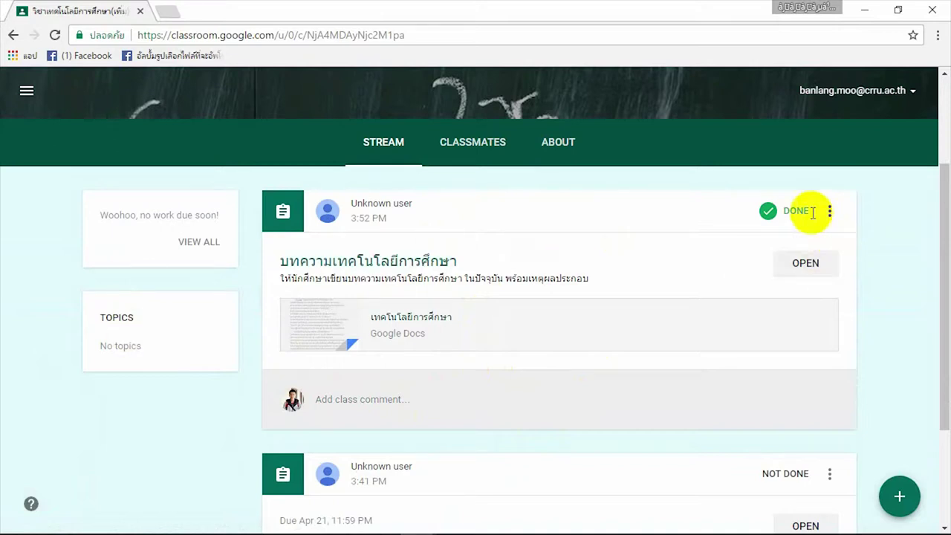
click(795, 269)
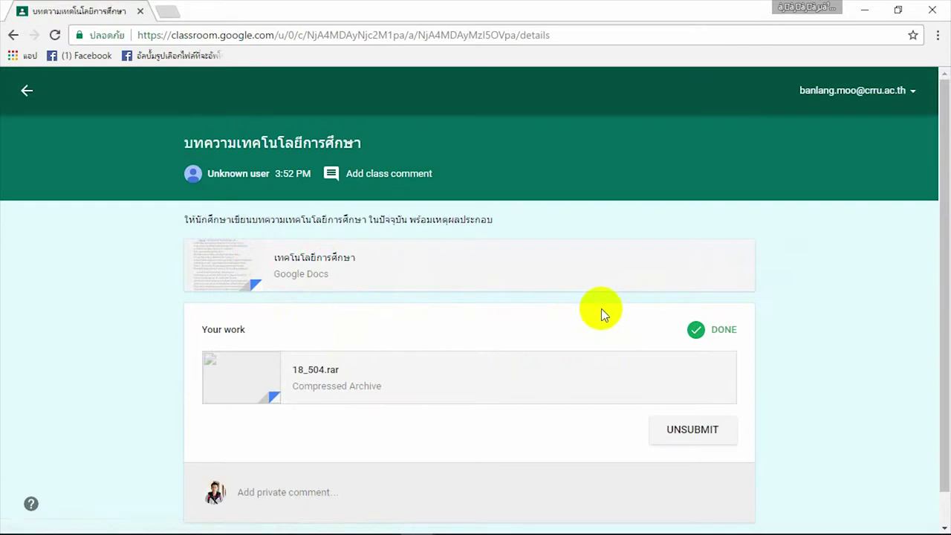
scroll(602, 309, down, 1)
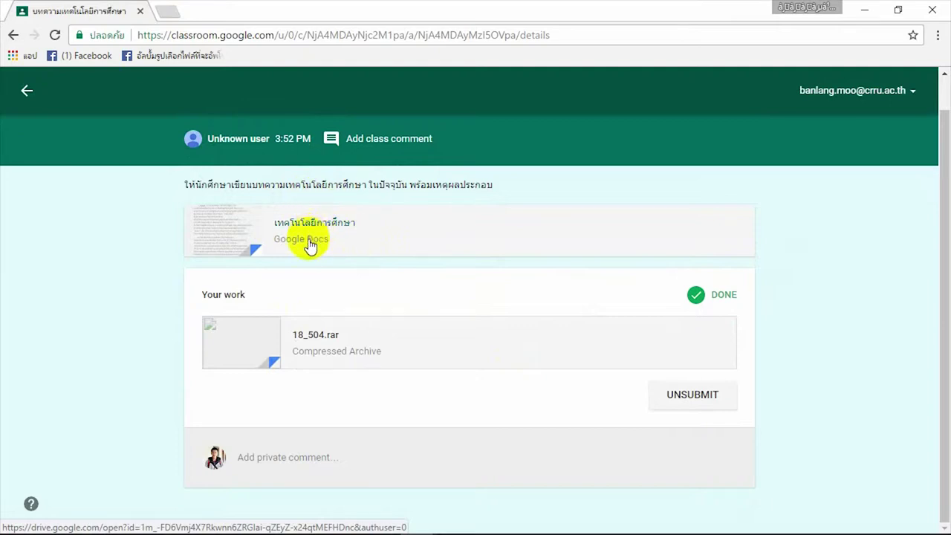
click(27, 91)
scroll(424, 372, down, 1)
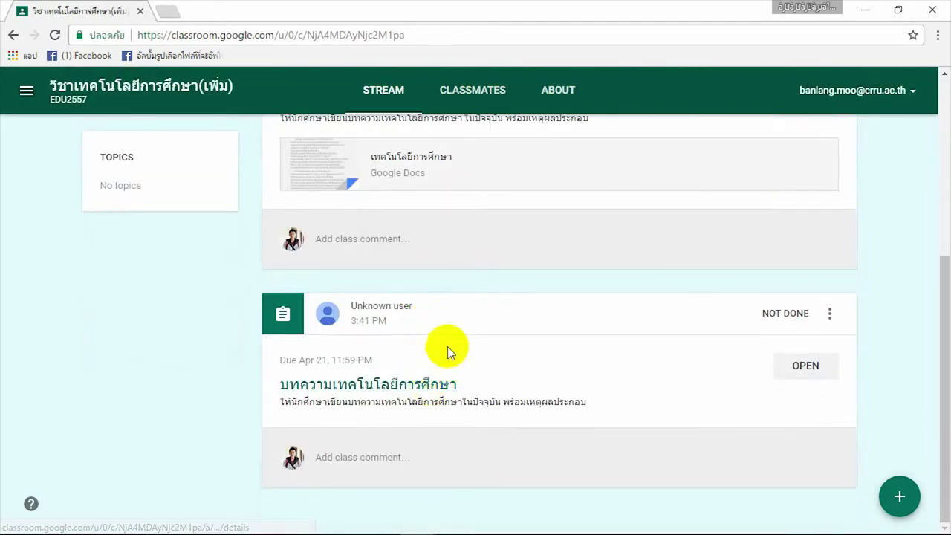
Step: Open the บทความเทคโนโลยีการศึกษา assignment details and expand the ADD menu under Your work
click(795, 365)
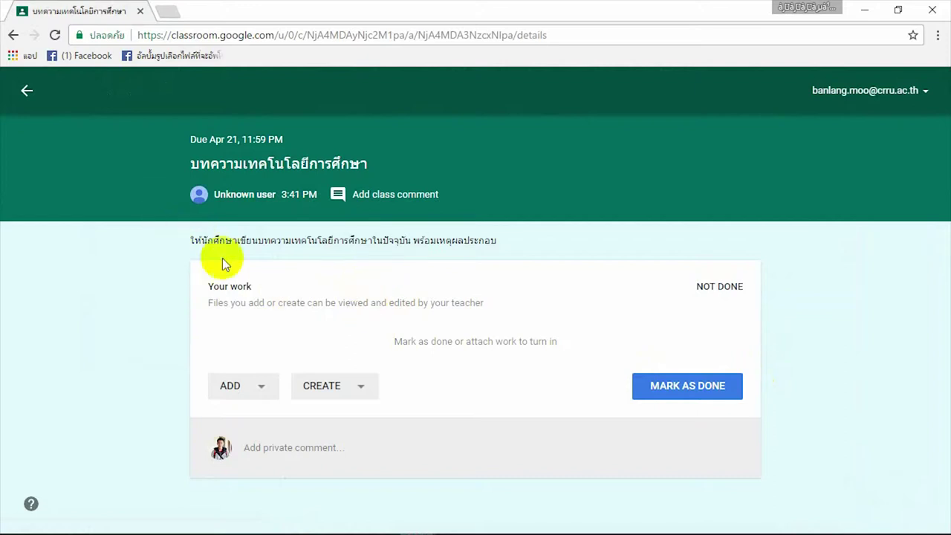
drag(276, 304, 373, 311)
click(424, 309)
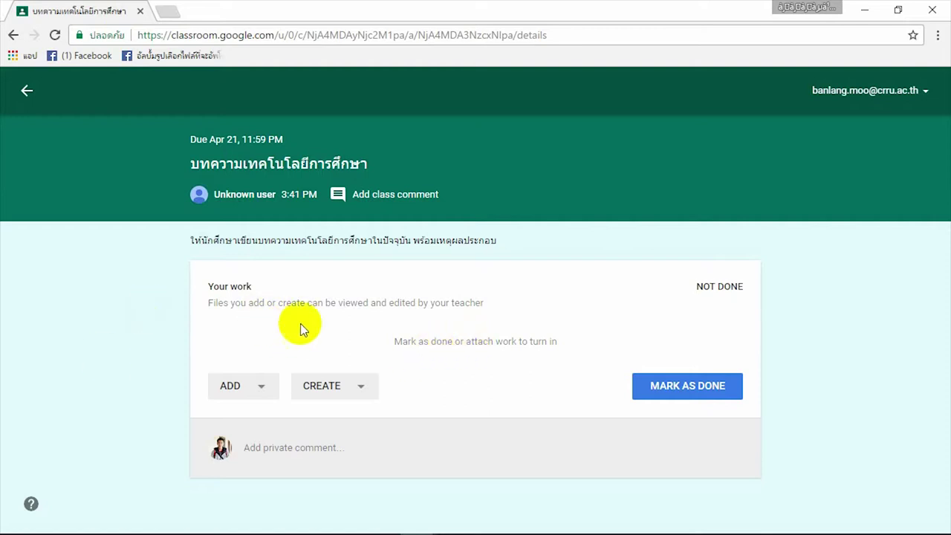
click(262, 387)
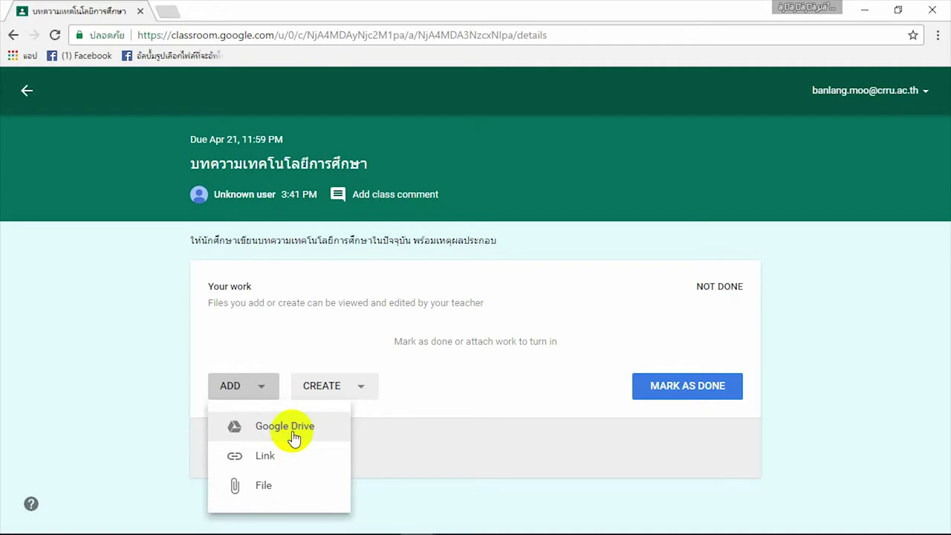
Step: Choose 18_405.rar from the Google Drive picker and add it to the assignment
click(292, 431)
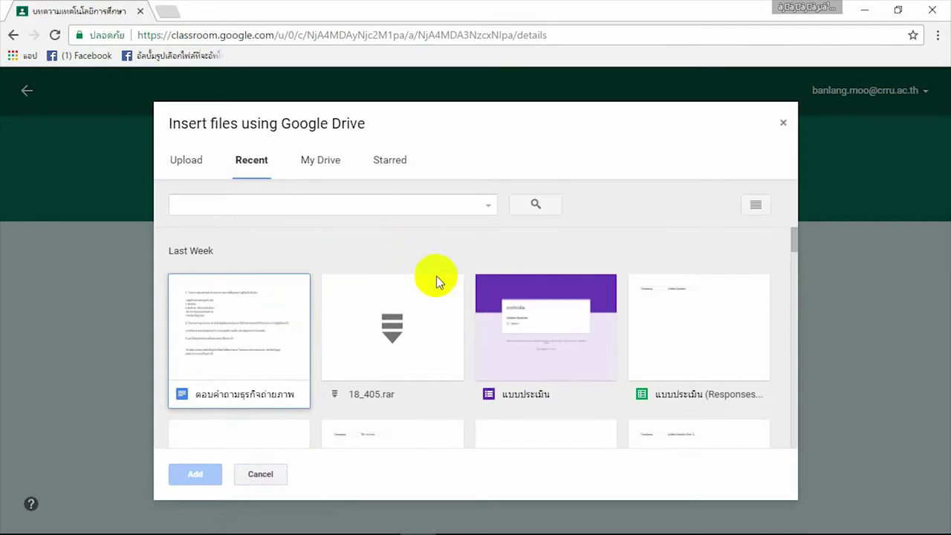
click(452, 321)
click(480, 346)
scroll(509, 311, down, 2)
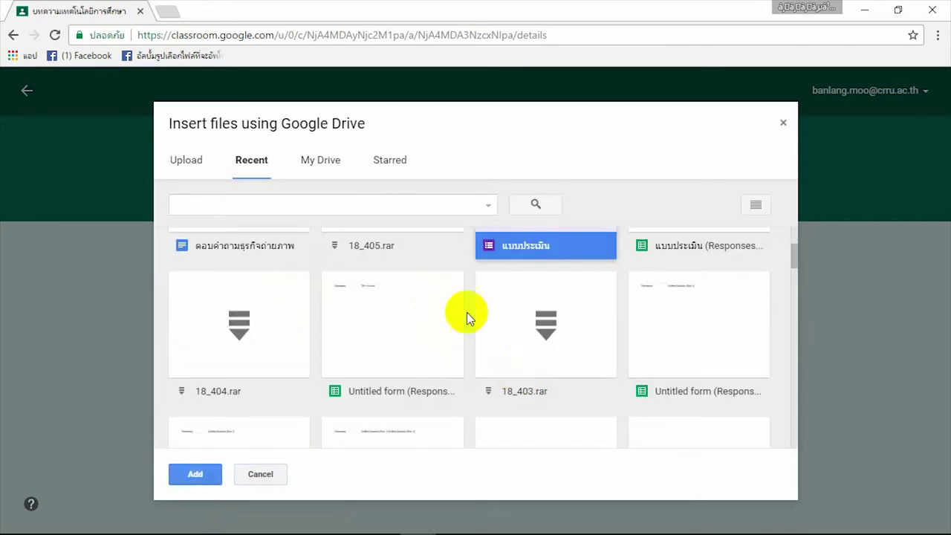
scroll(531, 339, down, 3)
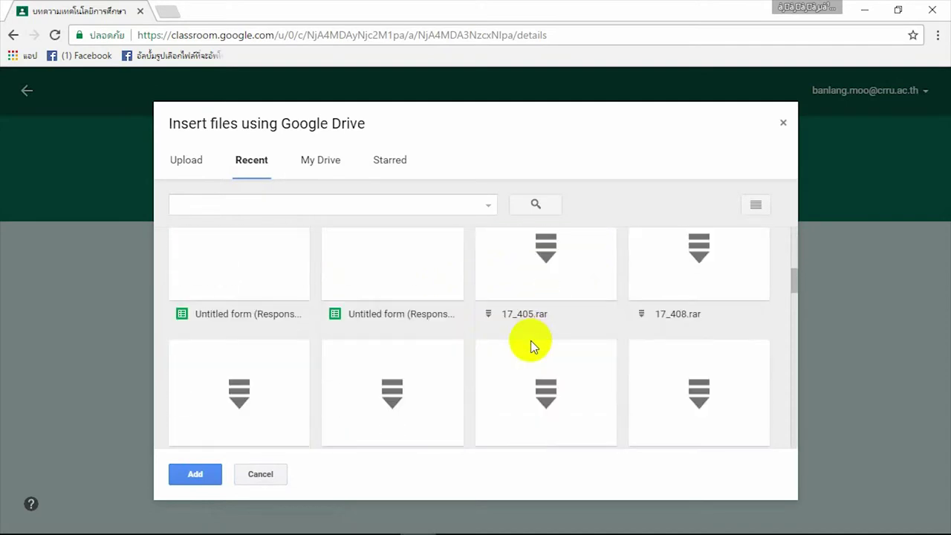
scroll(530, 341, up, 5)
click(387, 350)
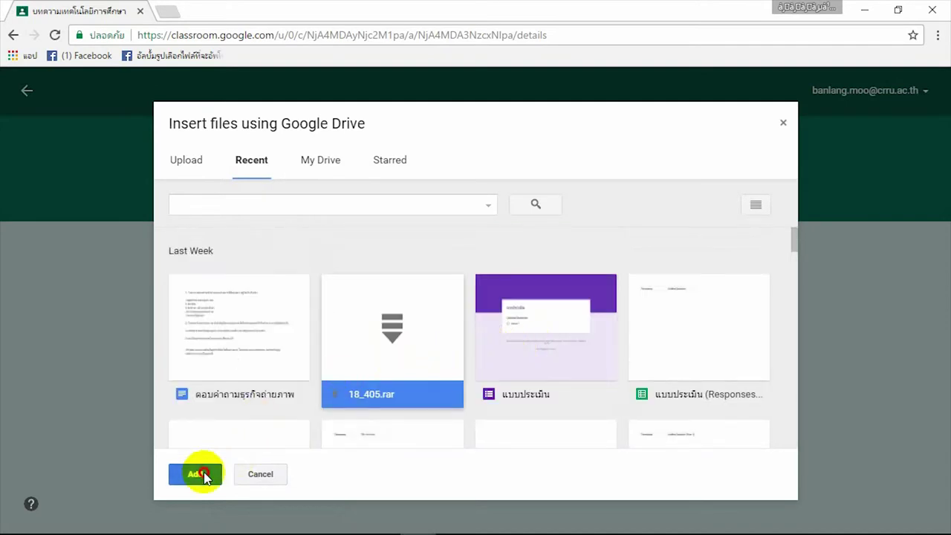
click(195, 472)
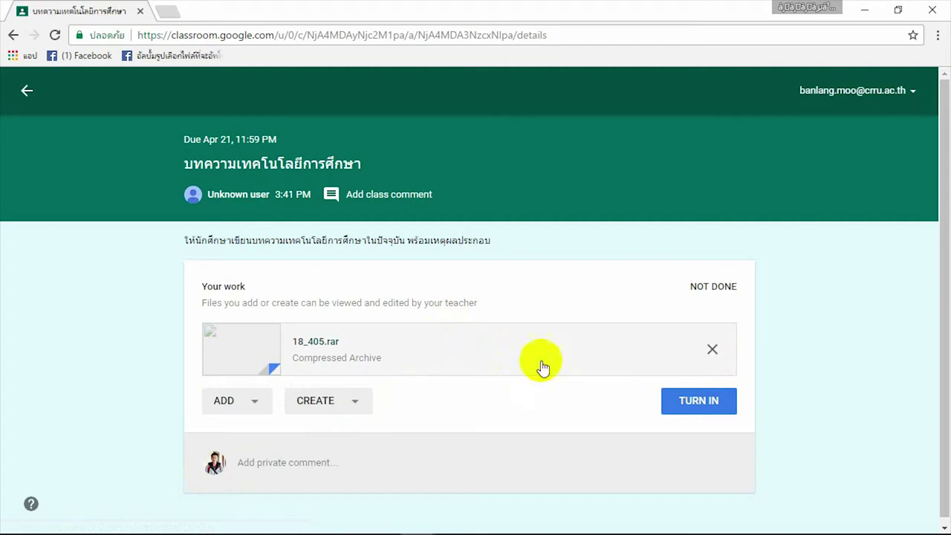
Step: Turn in the assignment, then unsubmit the work again
click(363, 464)
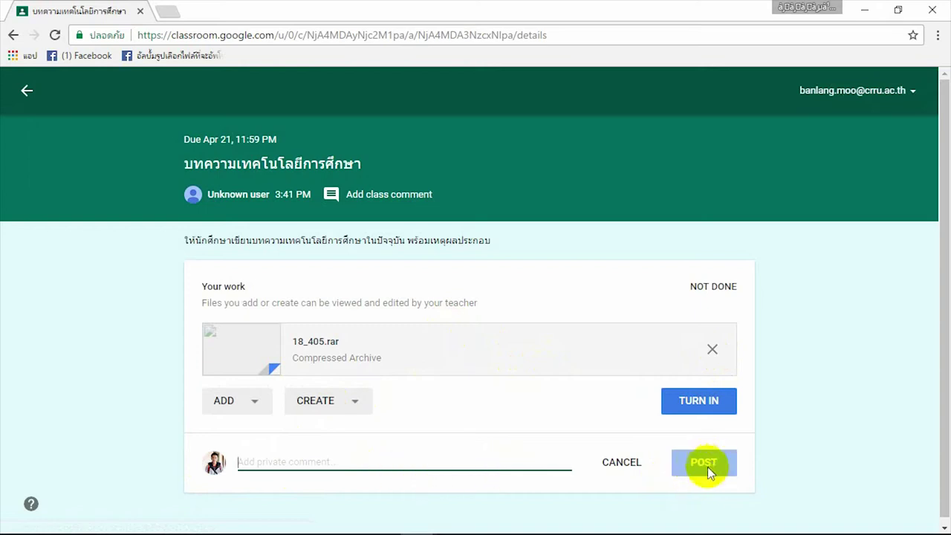
click(695, 408)
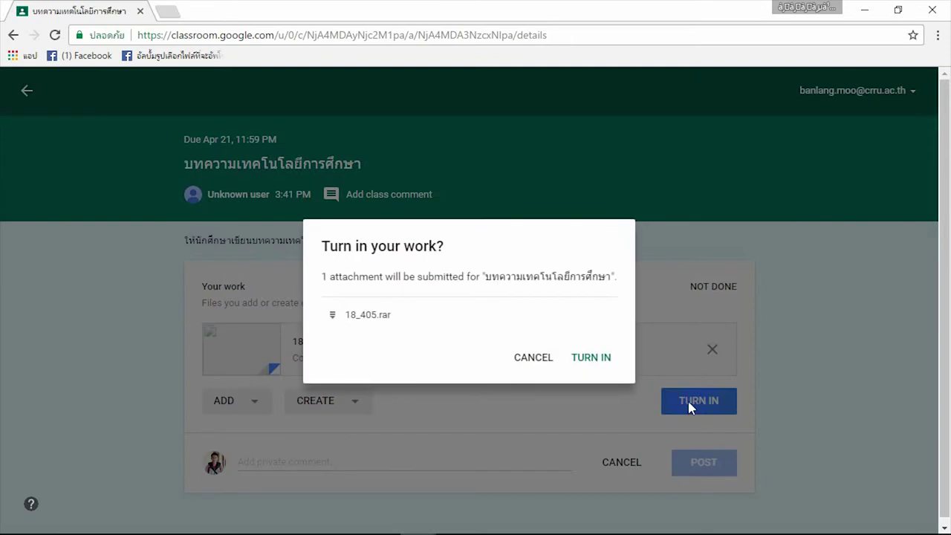
click(598, 359)
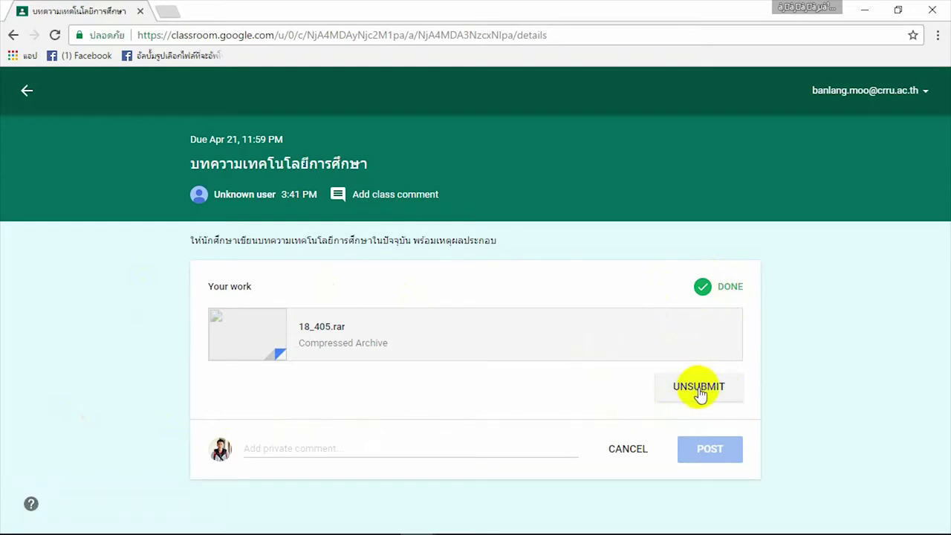
click(695, 391)
click(636, 337)
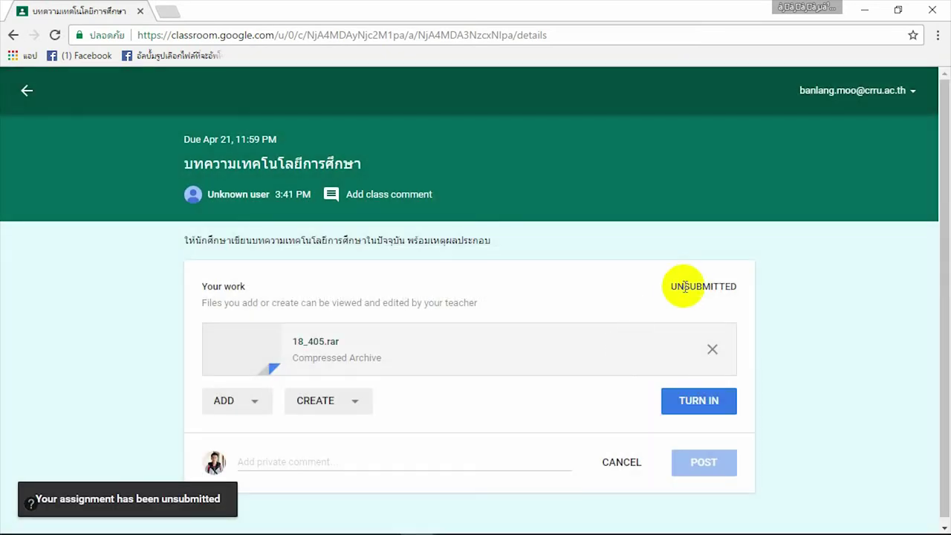
Step: Turn in the assignment again with 18_405.rar attached so it shows Done
drag(682, 286, 725, 284)
click(697, 286)
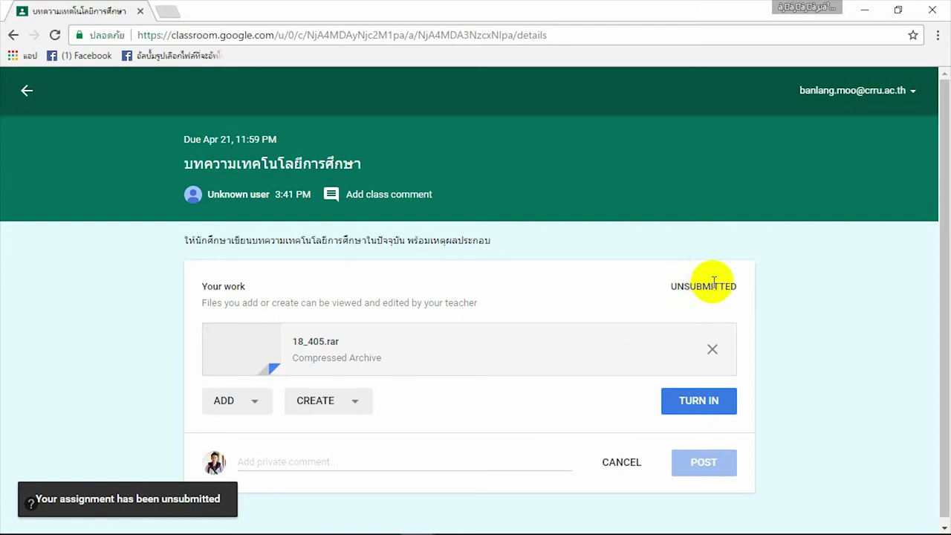
click(703, 406)
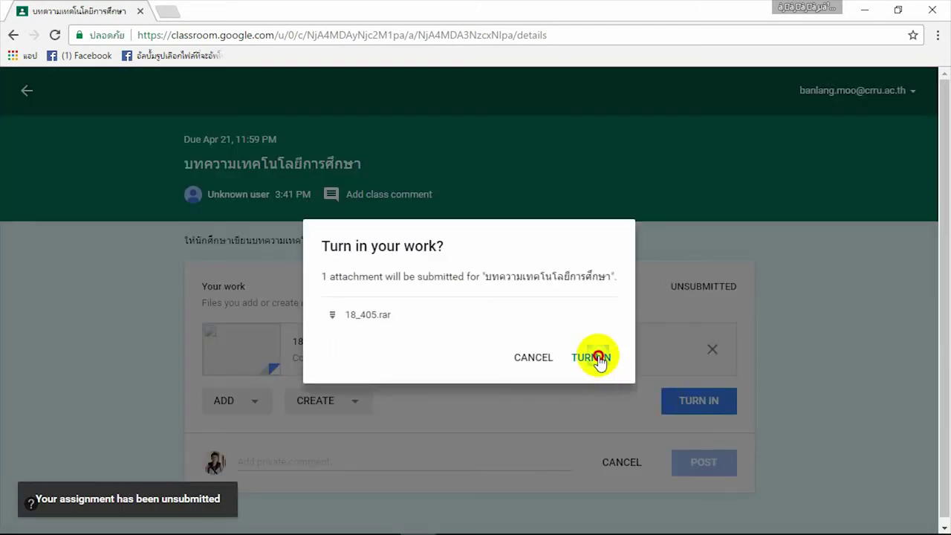
click(592, 358)
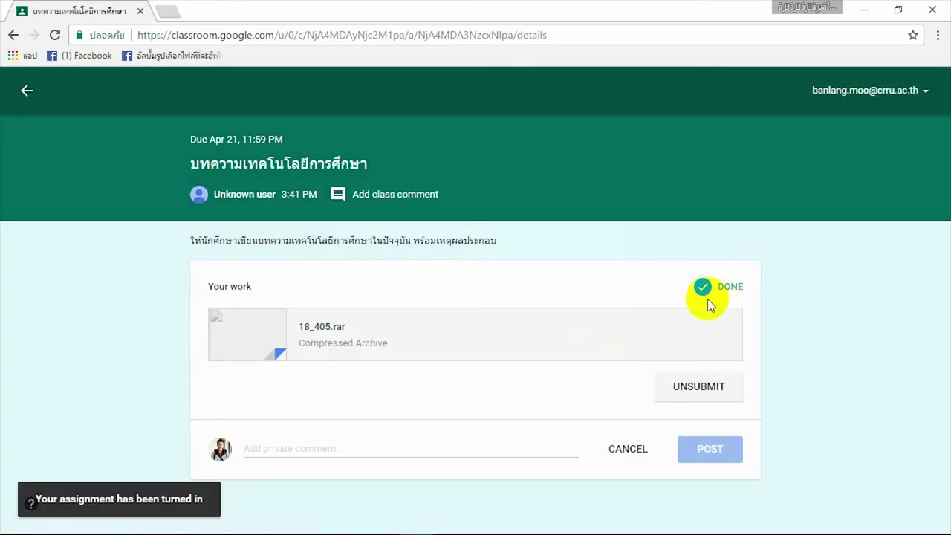
click(34, 97)
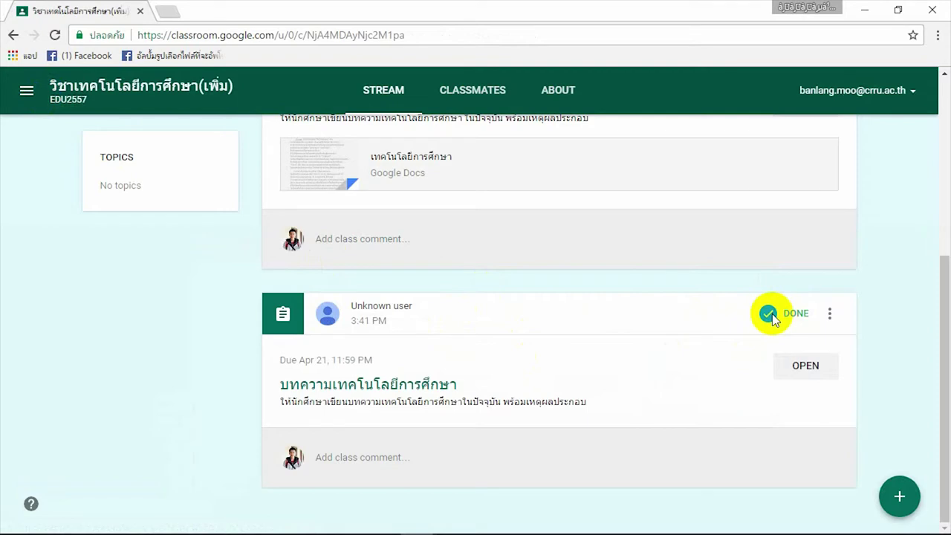
Step: Open the full class work list and view the DONE tab with both article assignments
scroll(212, 318, up, 4)
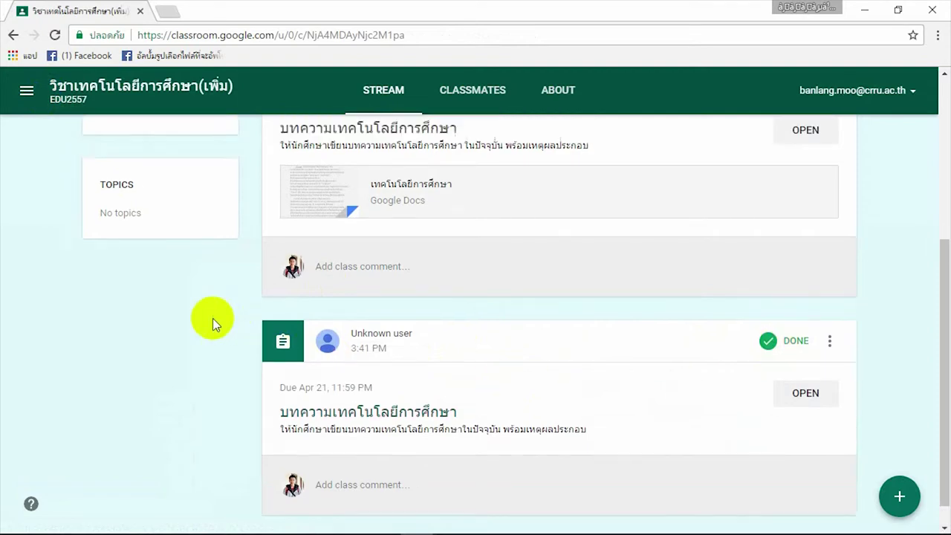
click(201, 378)
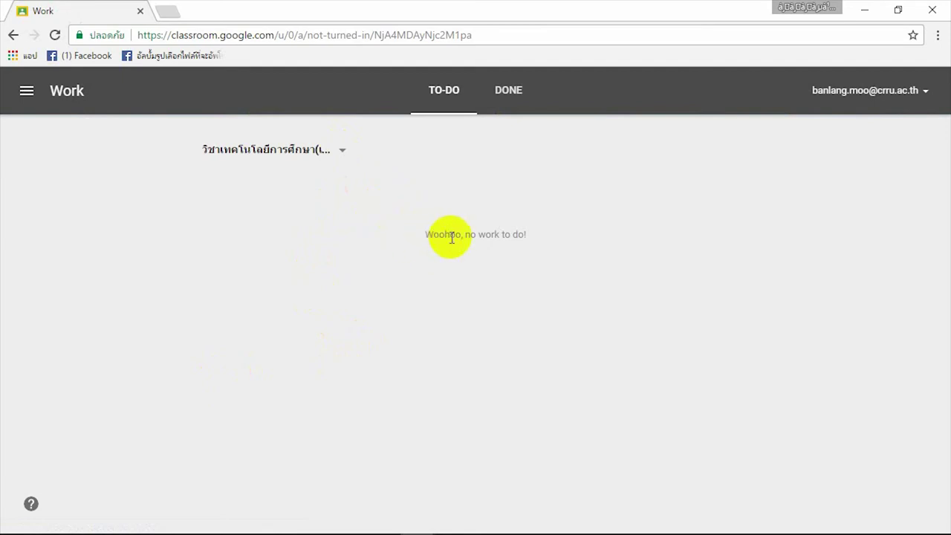
drag(441, 233, 378, 218)
click(379, 218)
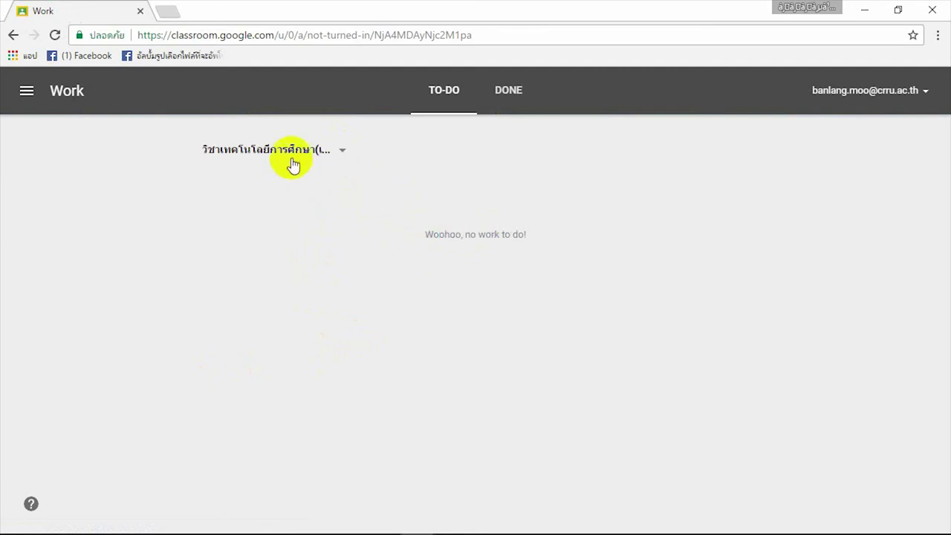
click(446, 92)
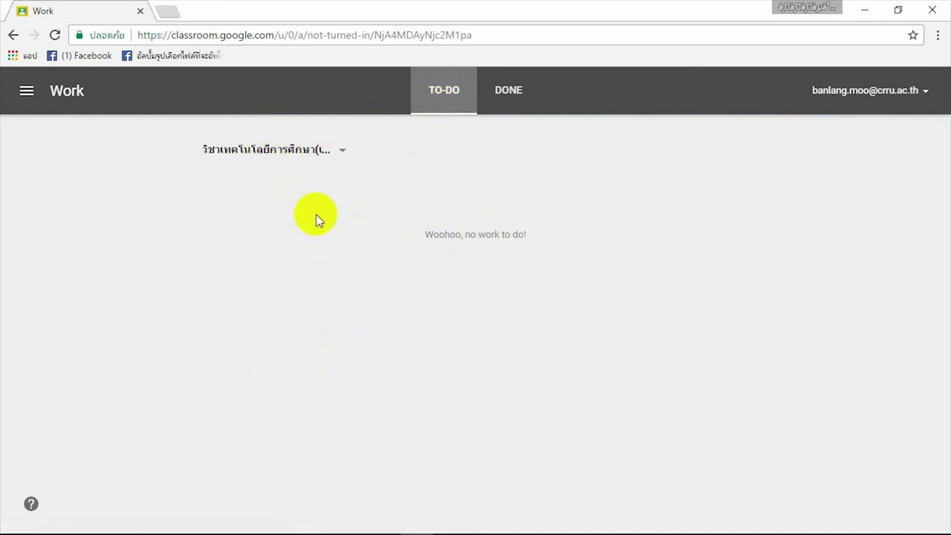
click(508, 90)
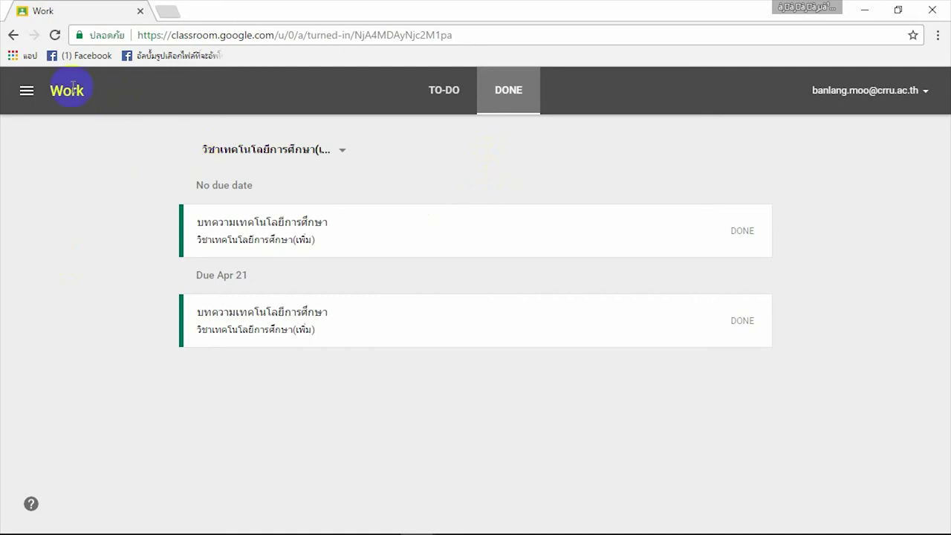
click(30, 101)
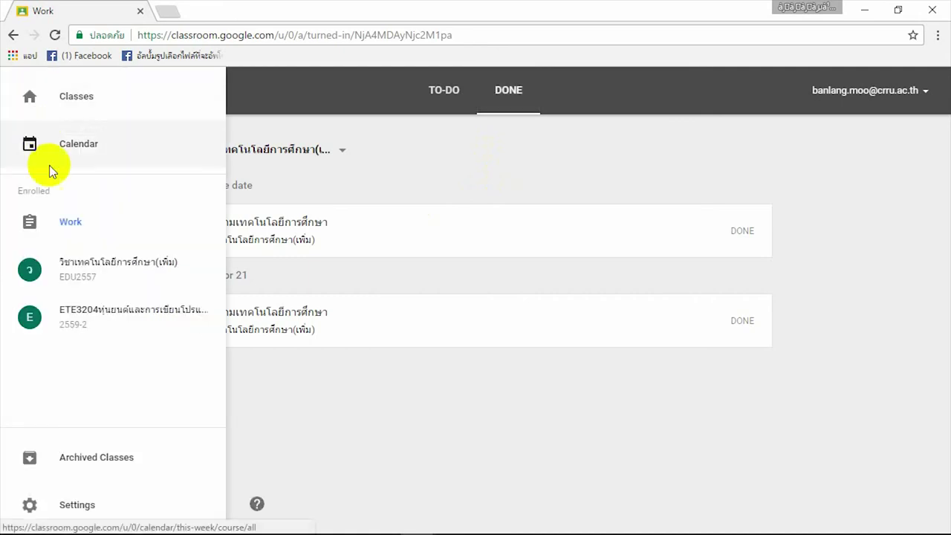
Step: Return to the EDU2557 stream and browse both Done assignments without posting comments
click(111, 271)
scroll(461, 367, down, 4)
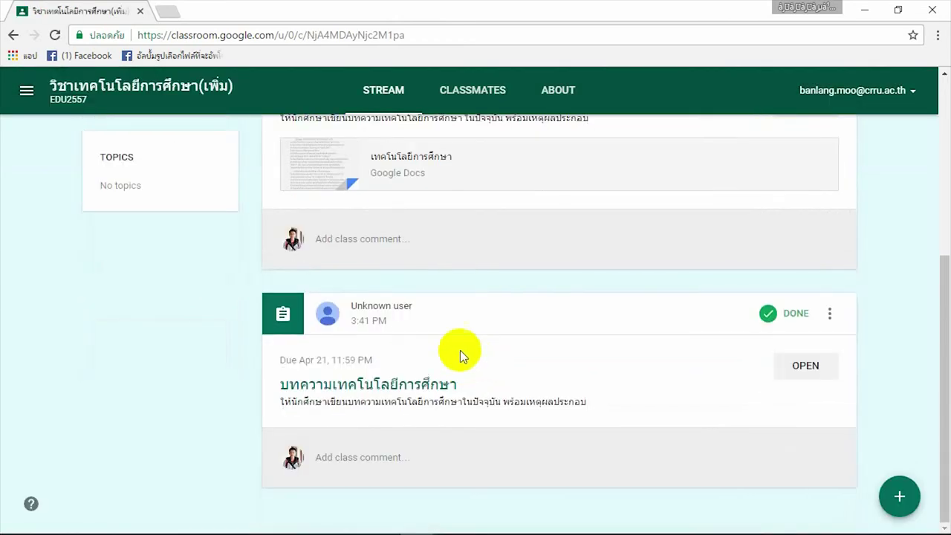
scroll(455, 336, up, 1)
click(457, 318)
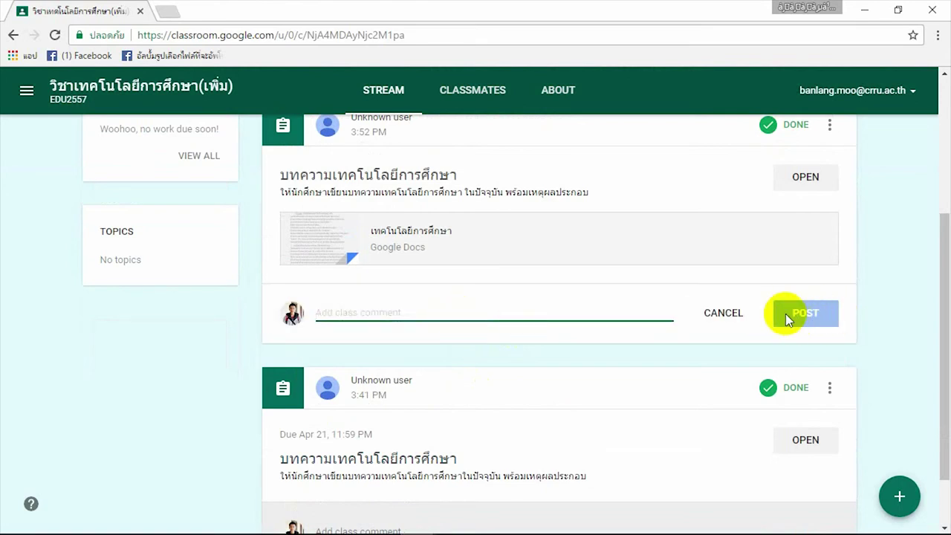
scroll(788, 320, down, 1)
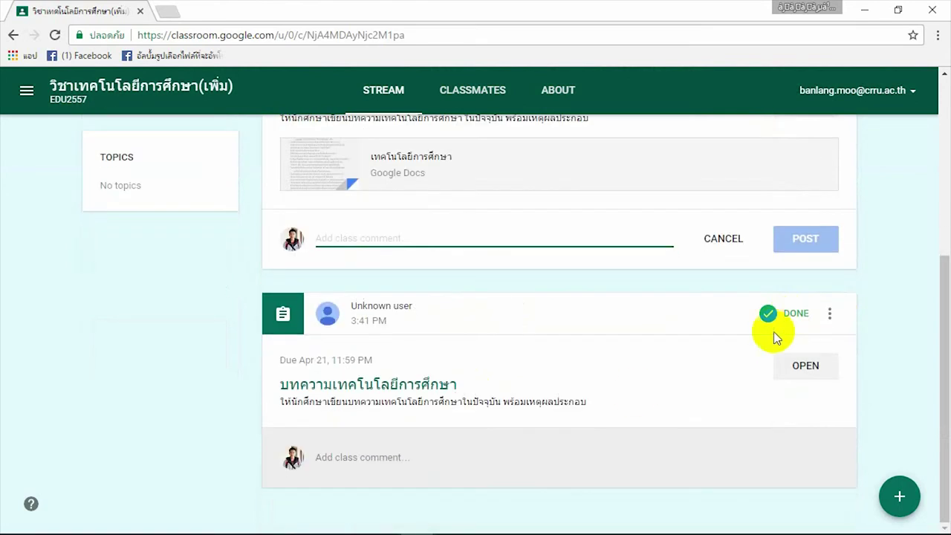
click(406, 456)
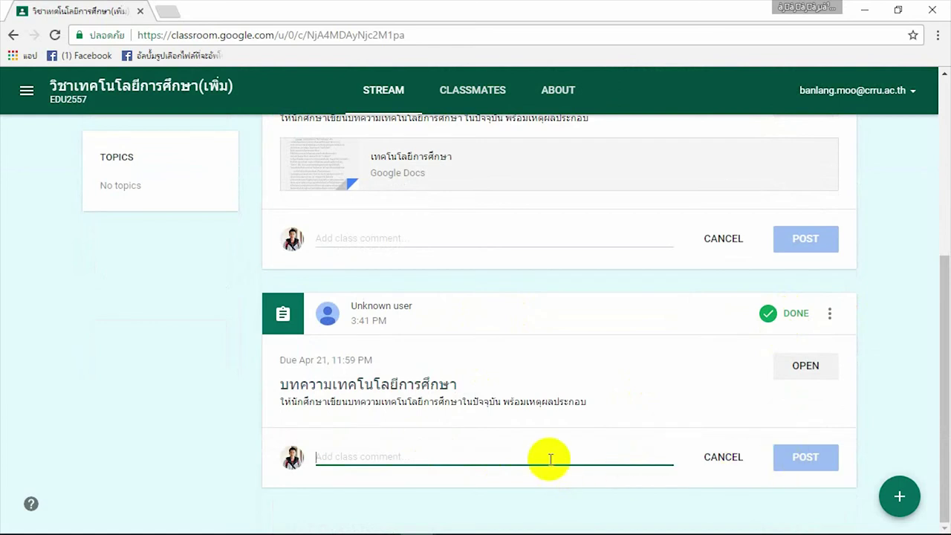
click(869, 321)
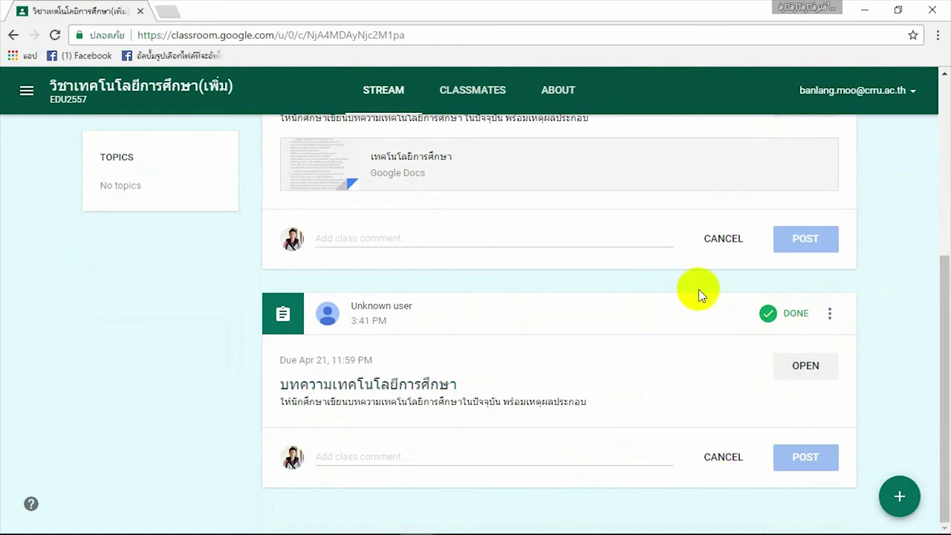
scroll(198, 306, up, 5)
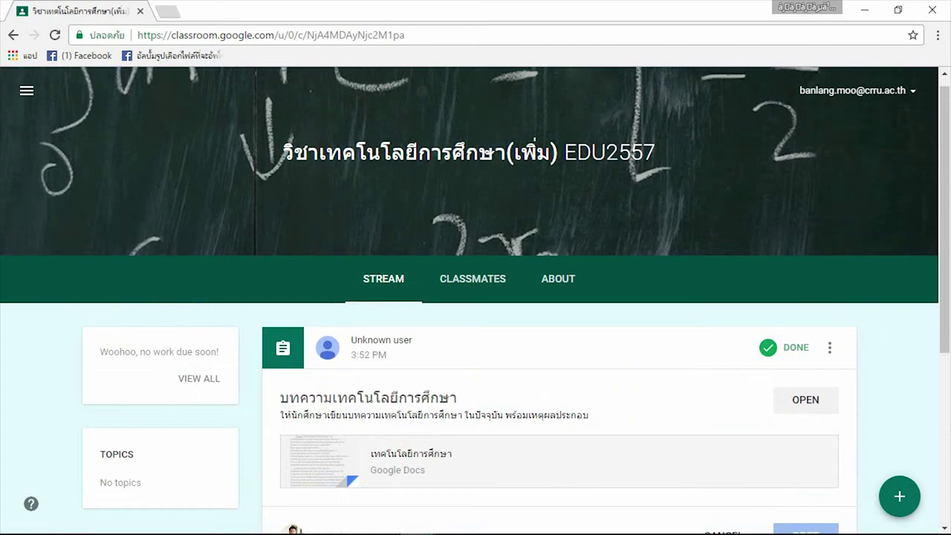
click(26, 91)
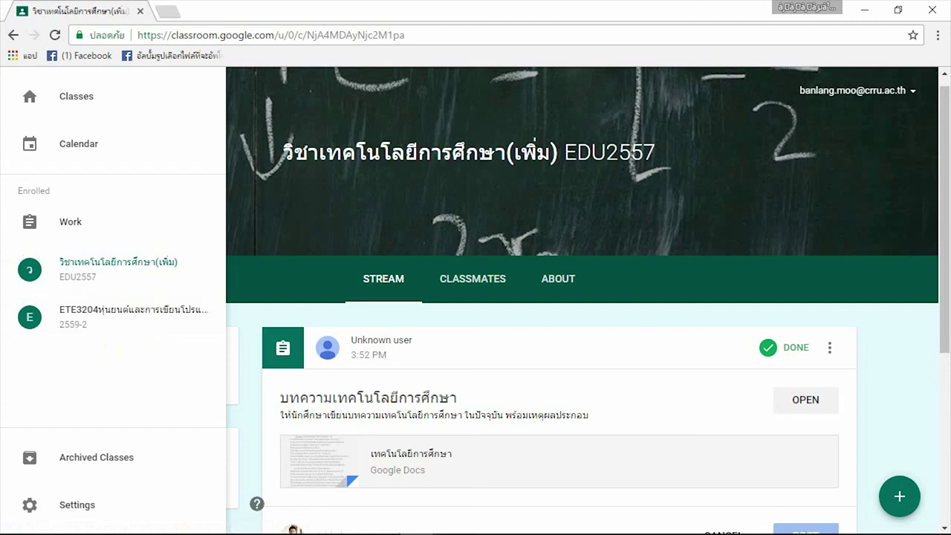
click(112, 99)
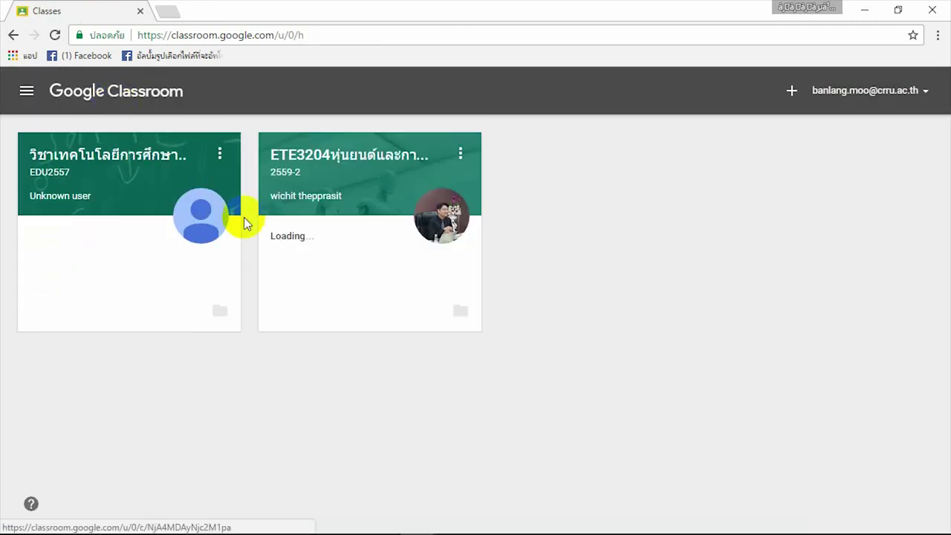
click(325, 397)
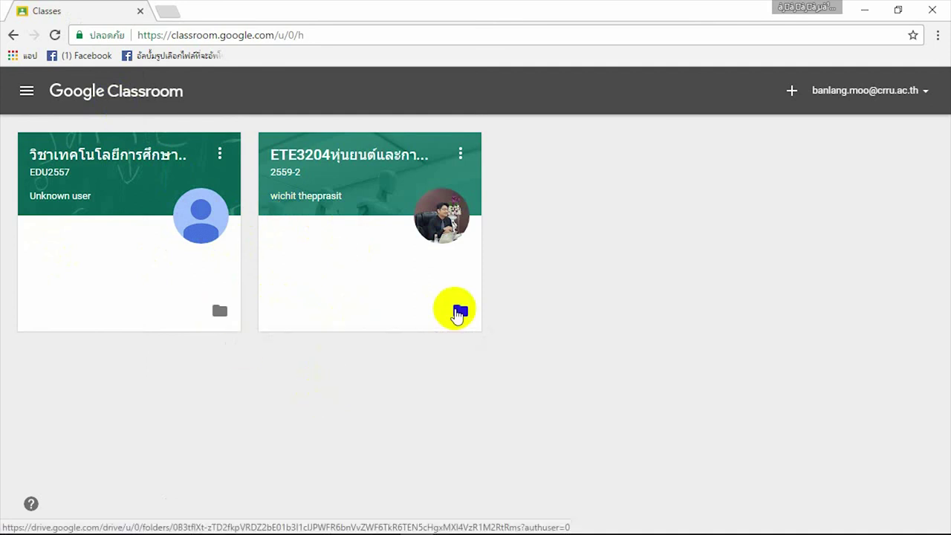
click(26, 92)
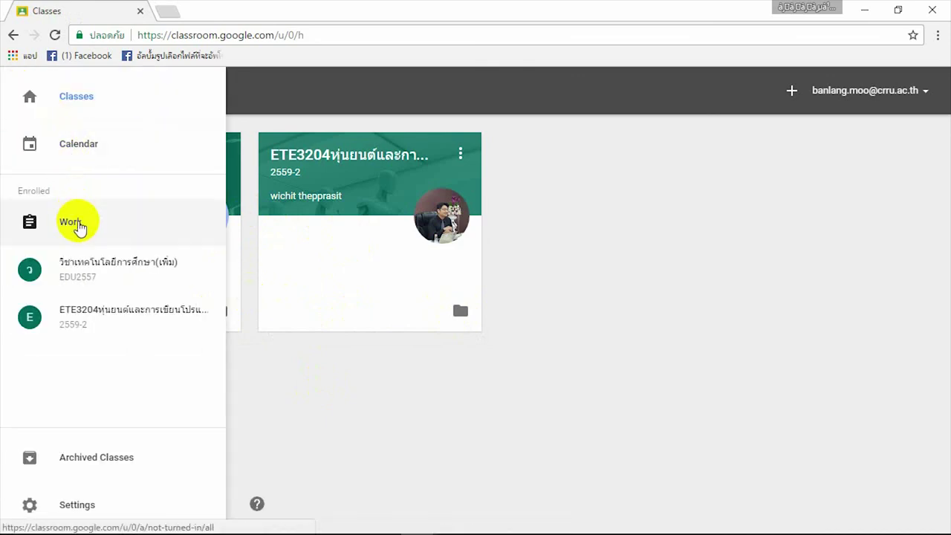
click(87, 279)
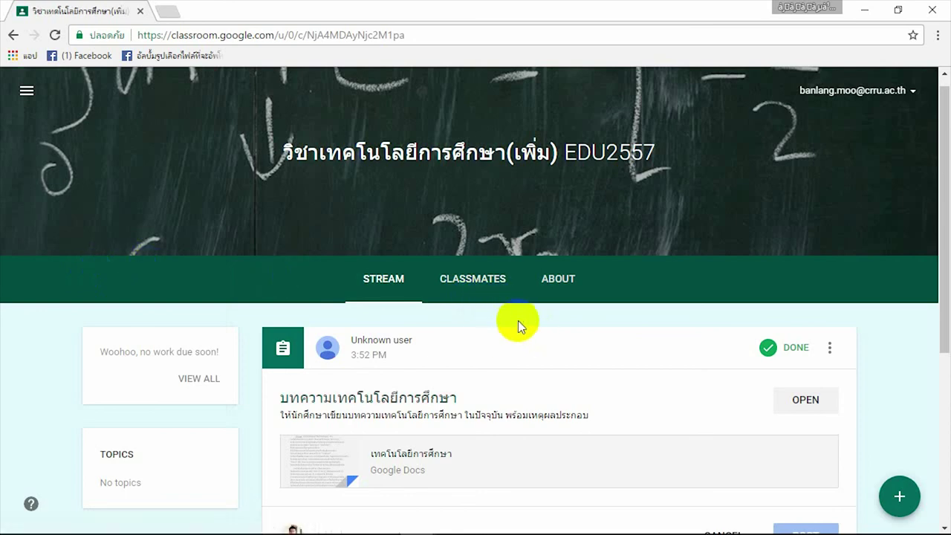
scroll(555, 340, down, 1)
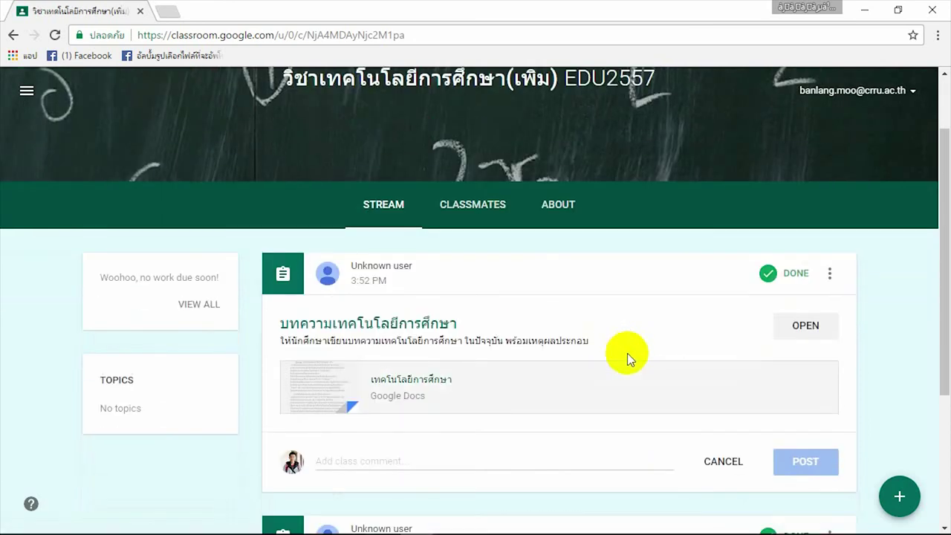